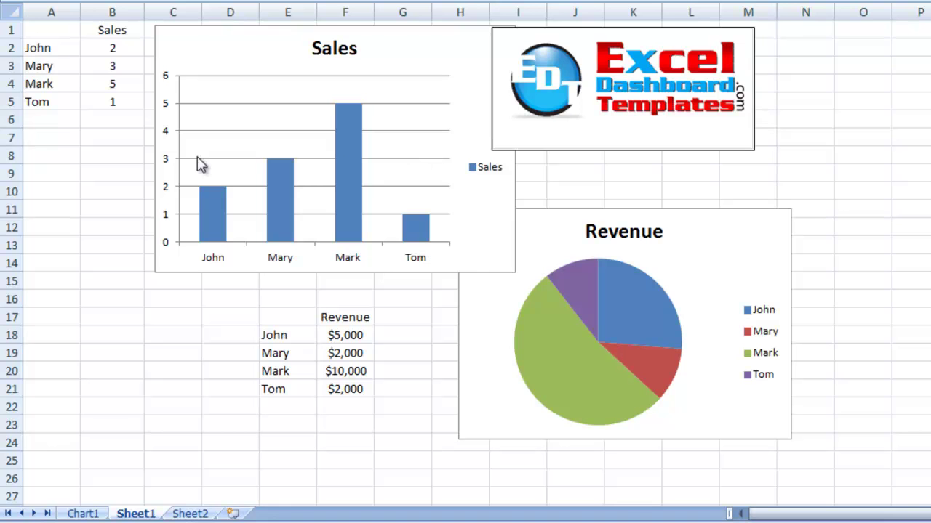
# Move the Sales column chart slightly down on Sheet1 and deselect it.
pyautogui.click(187, 55)
pyautogui.click(89, 162)
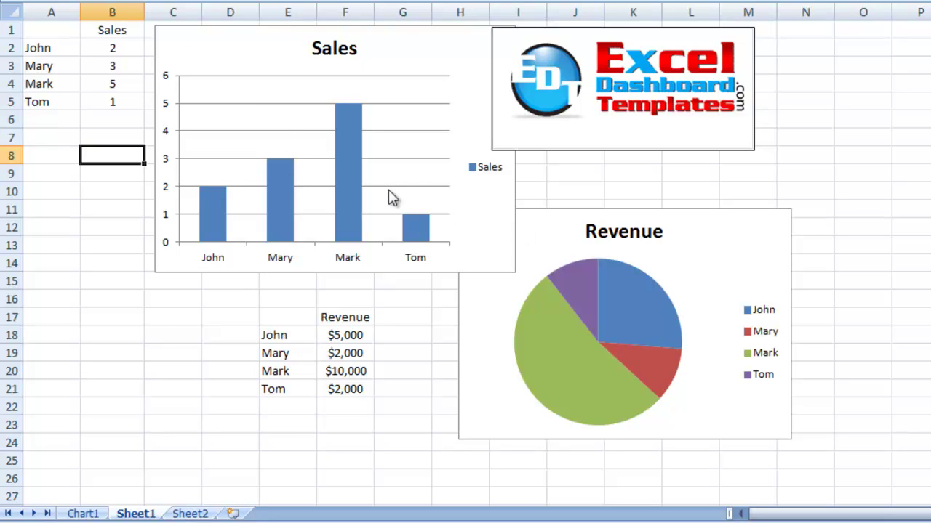
pyautogui.moveTo(157, 37); pyautogui.dragTo(156, 49)
pyautogui.click(115, 119)
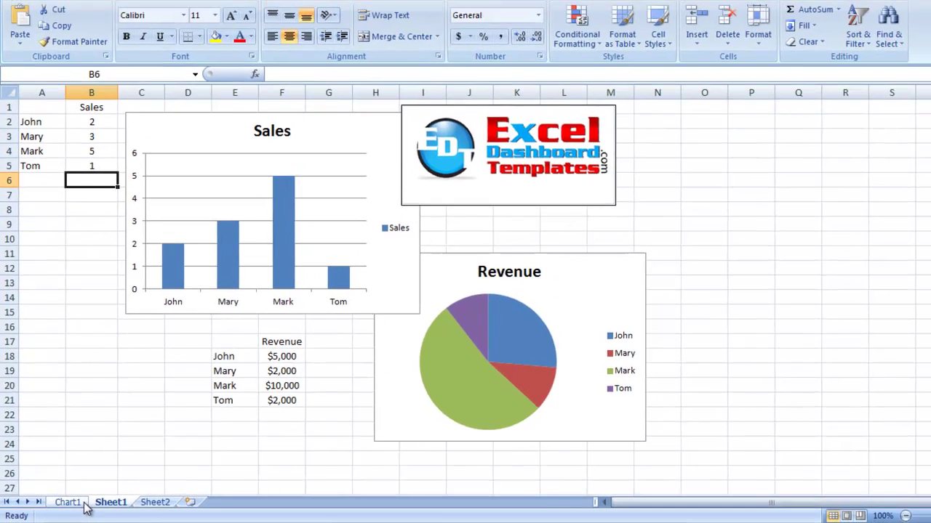
# Open the Chart1 sheet and examine its full-page Sales chart.
pyautogui.click(102, 512)
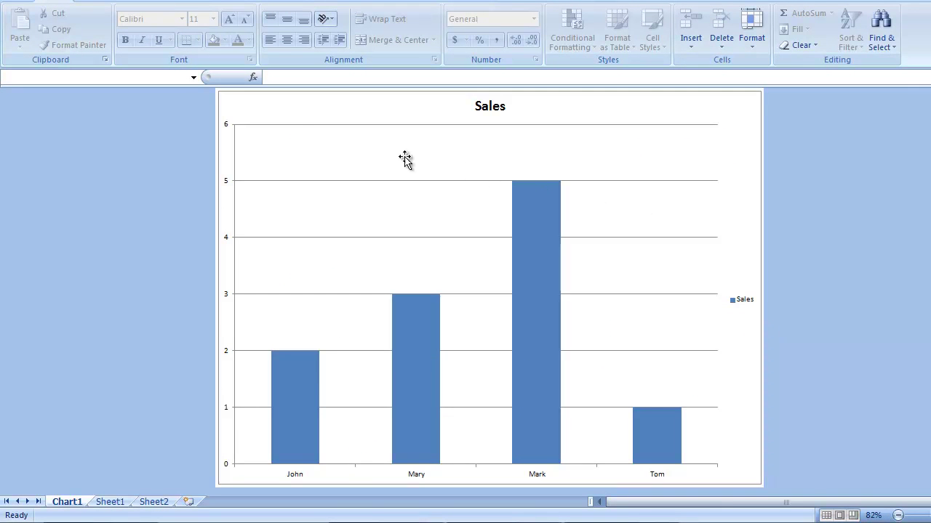
pyautogui.click(288, 116)
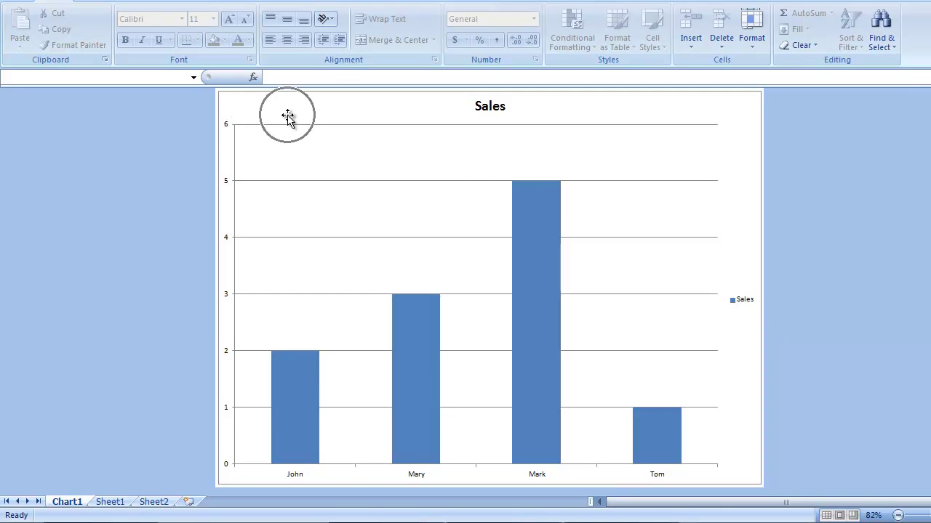
pyautogui.click(82, 502)
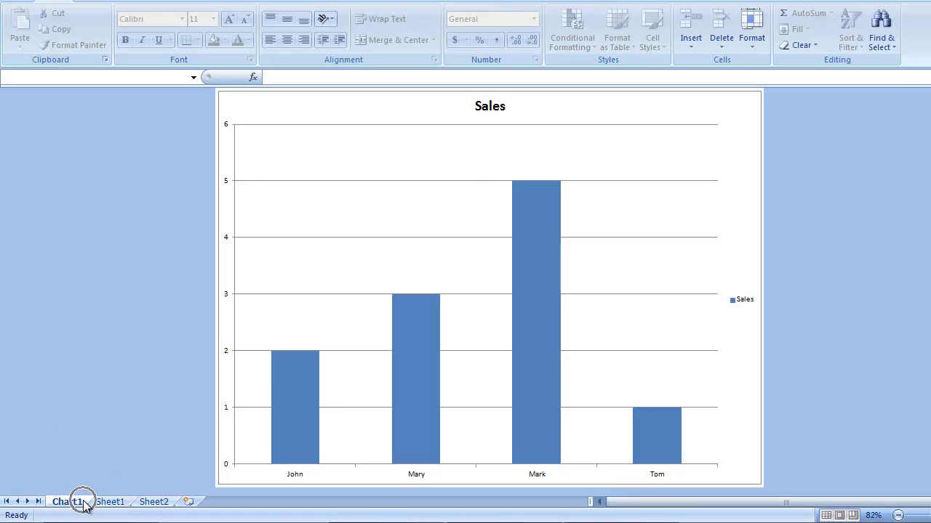
# Shrink the Sales chart on Chart1 and stretch its opposite corners back out until it fills the page.
pyautogui.click(249, 97)
pyautogui.moveTo(215, 88); pyautogui.dragTo(270, 105)
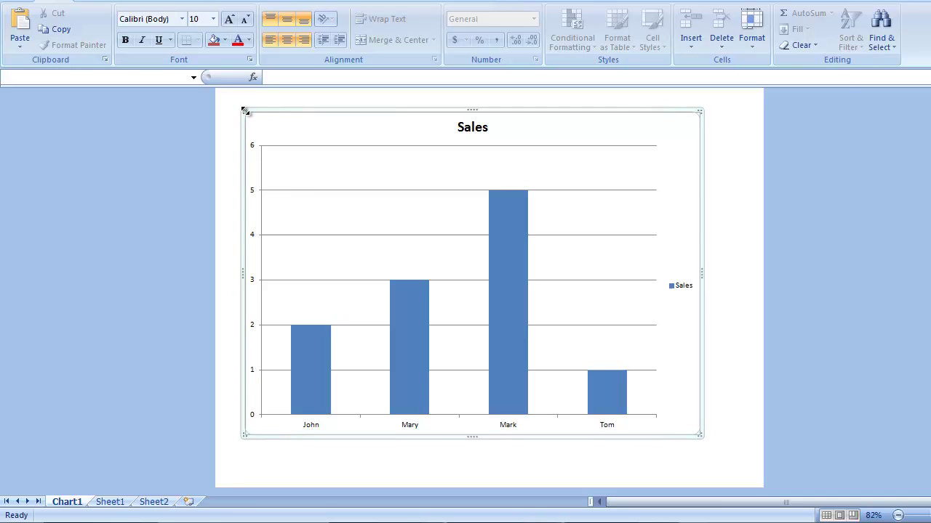
pyautogui.moveTo(244, 111); pyautogui.dragTo(215, 88)
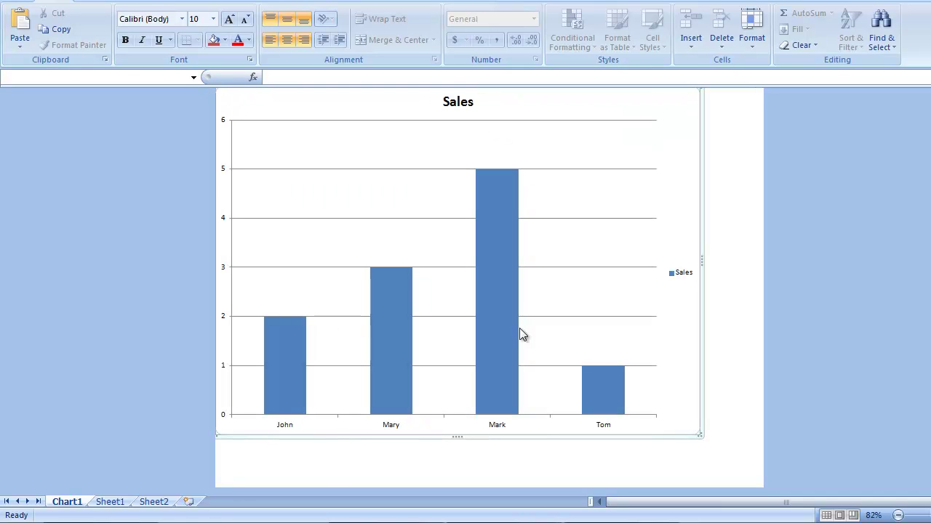
pyautogui.moveTo(698, 435); pyautogui.dragTo(762, 489)
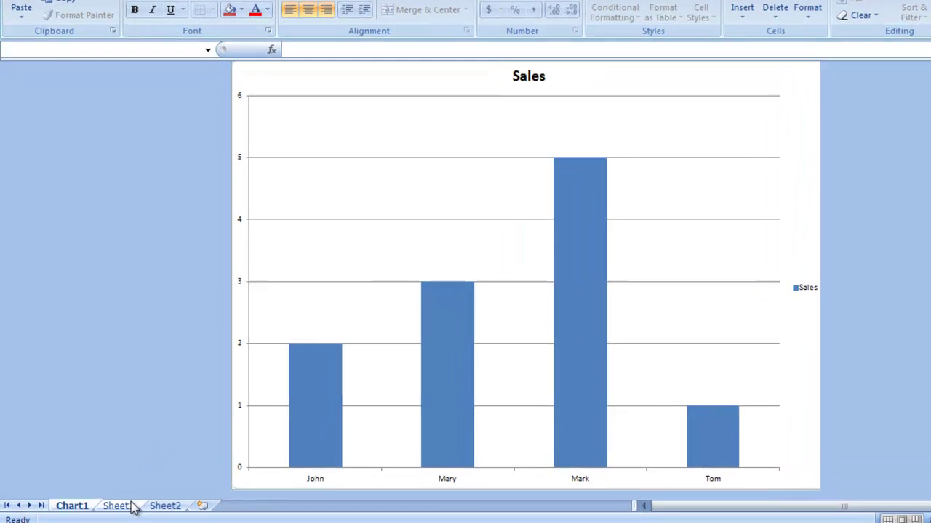
# Return to Sheet1 and examine the embedded Sales chart, its linked data ranges and its context commands.
pyautogui.click(110, 502)
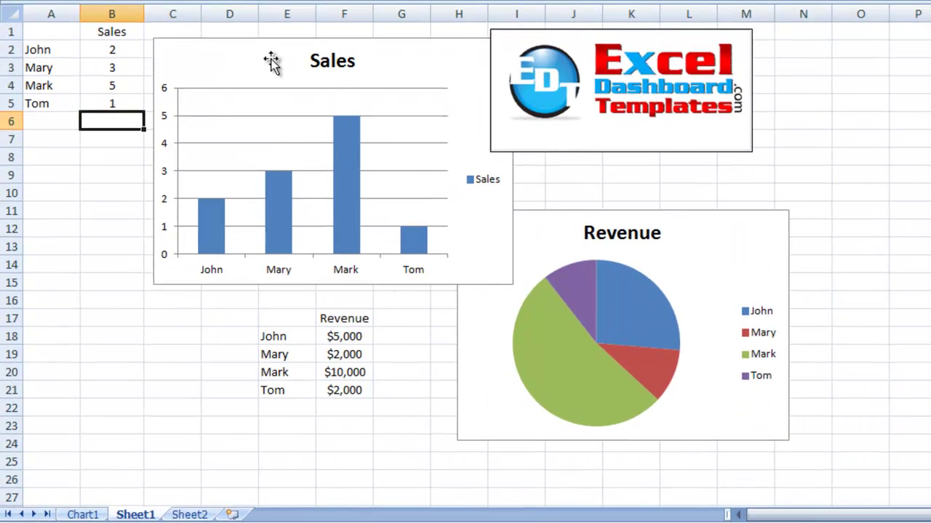
pyautogui.click(270, 64)
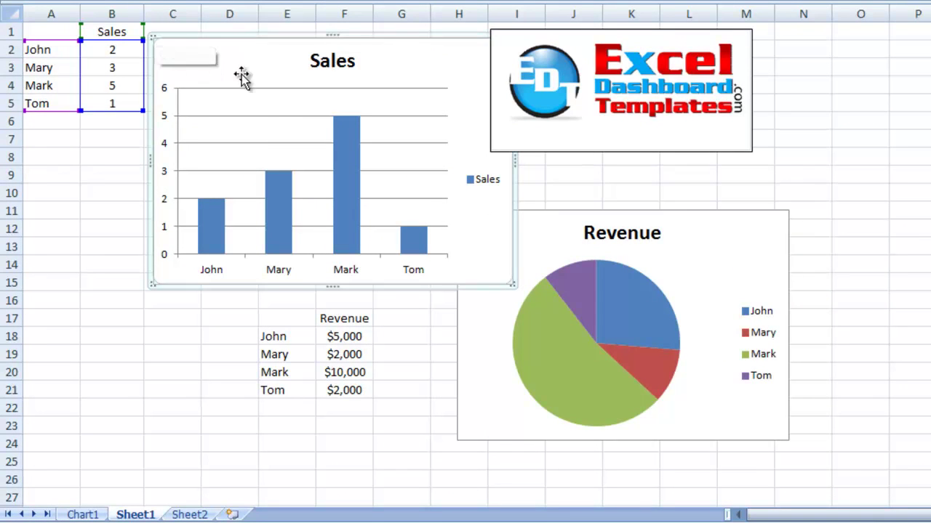
pyautogui.click(114, 171)
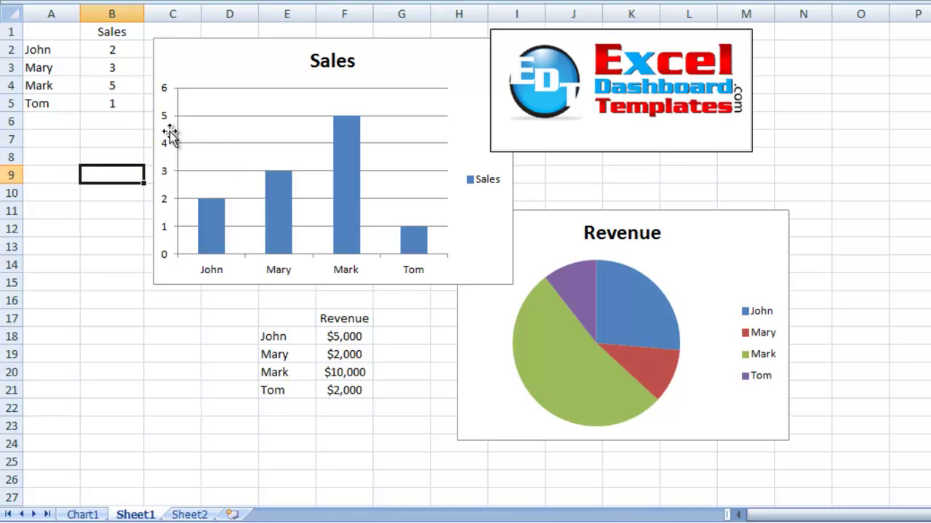
pyautogui.click(217, 57)
pyautogui.click(118, 146)
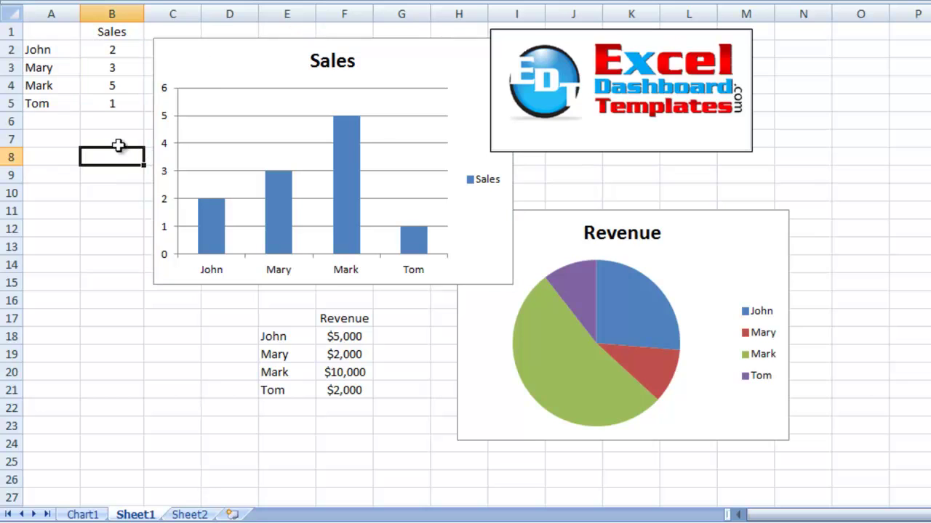
pyautogui.click(199, 56)
pyautogui.rightClick(179, 57)
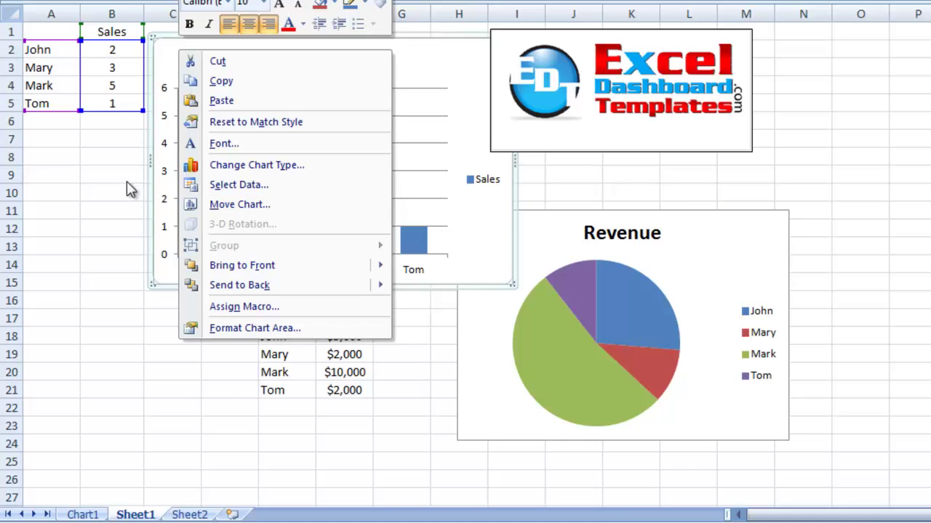
pyautogui.click(120, 163)
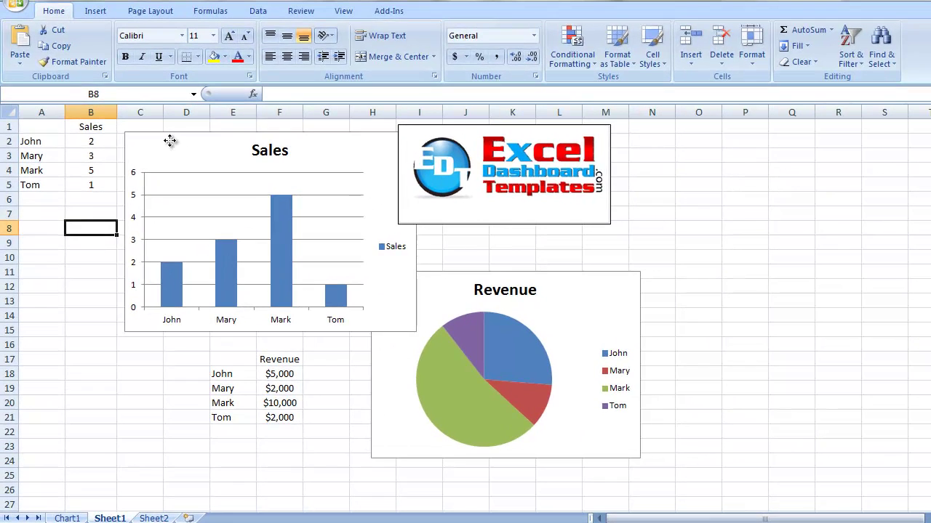
# Open the Move Chart dialog for the Sales chart on Sheet1.
pyautogui.click(218, 71)
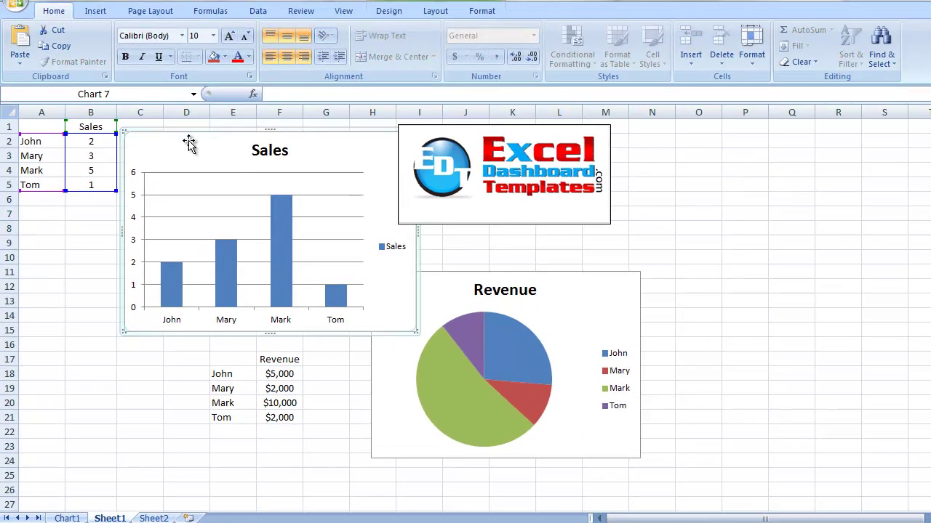
pyautogui.click(398, 12)
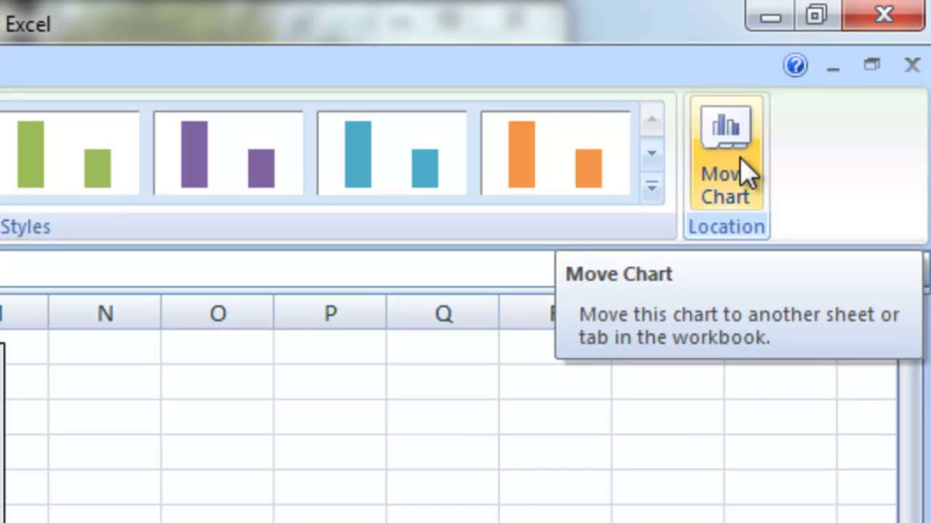
pyautogui.click(747, 173)
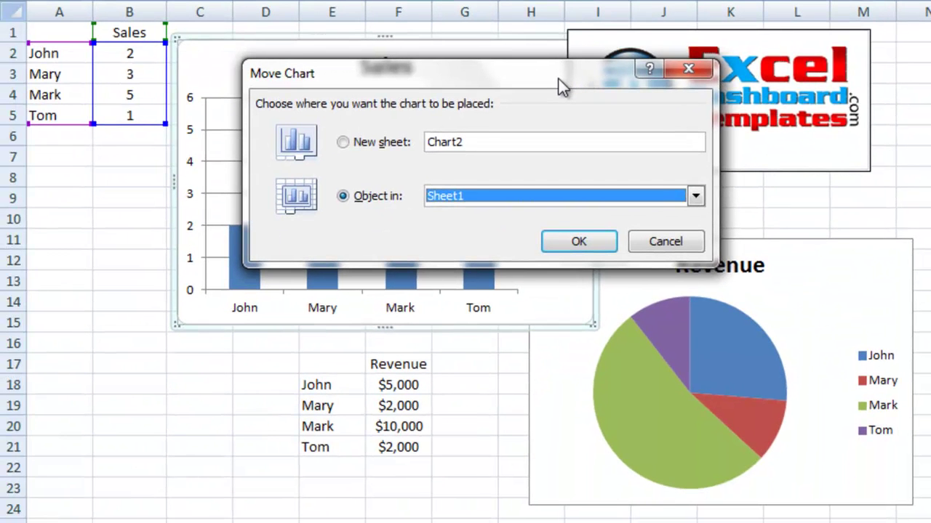
pyautogui.moveTo(559, 82); pyautogui.dragTo(535, 64)
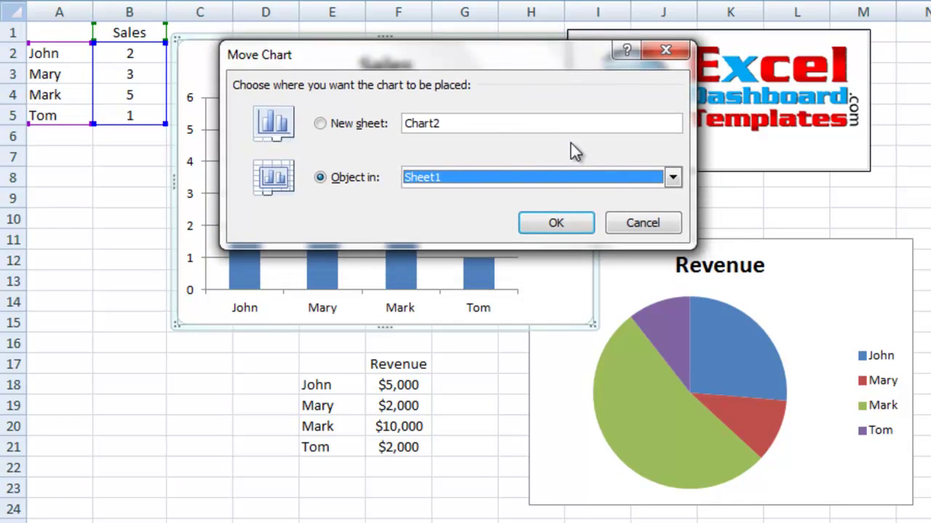
# Try the chart placement choices, switching between a new sheet and an object in Sheet2 or Chart1.
pyautogui.click(356, 127)
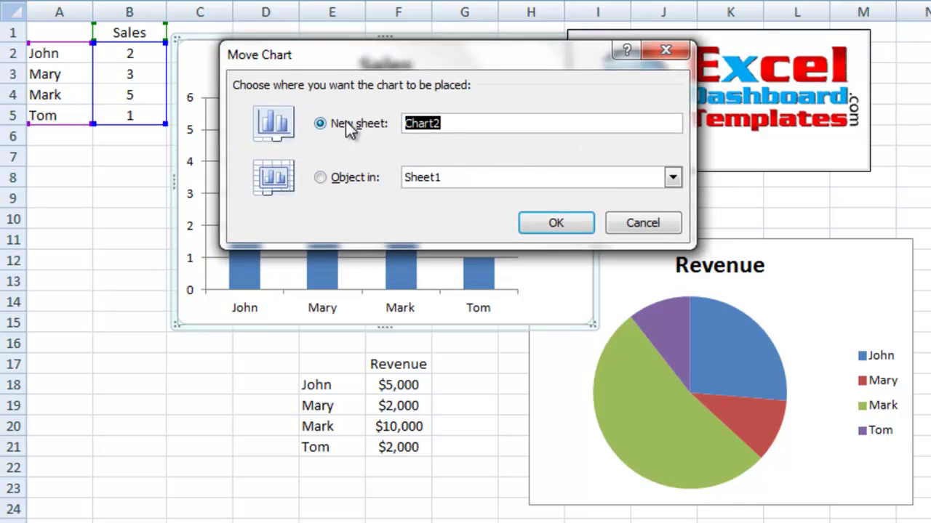
pyautogui.click(342, 181)
pyautogui.click(448, 178)
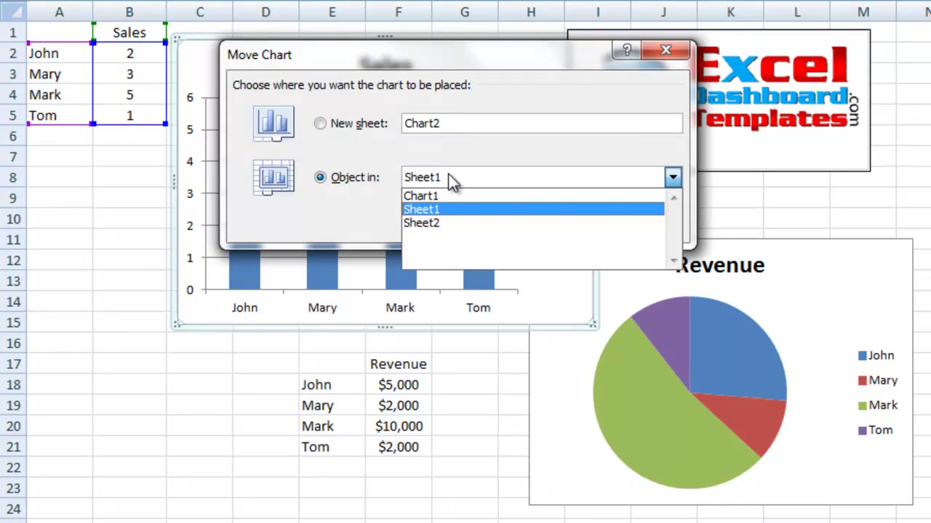
pyautogui.click(443, 222)
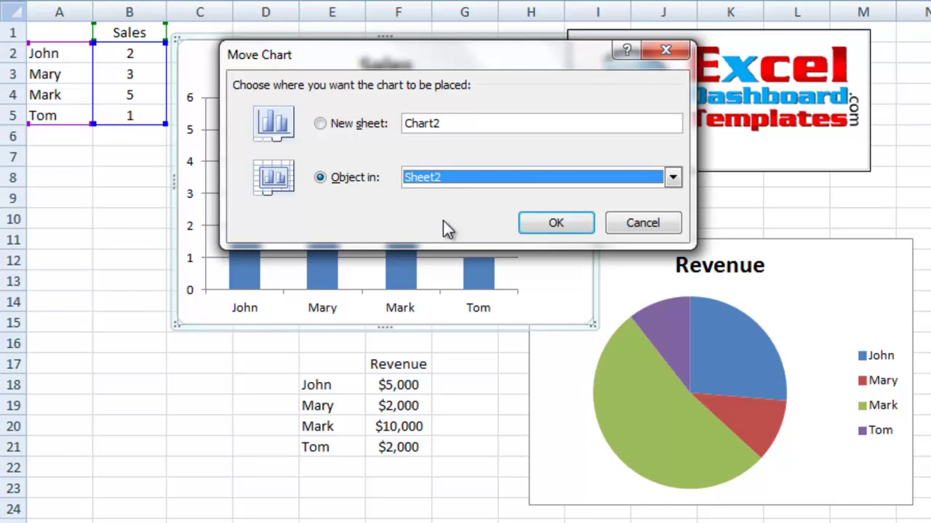
pyautogui.click(444, 178)
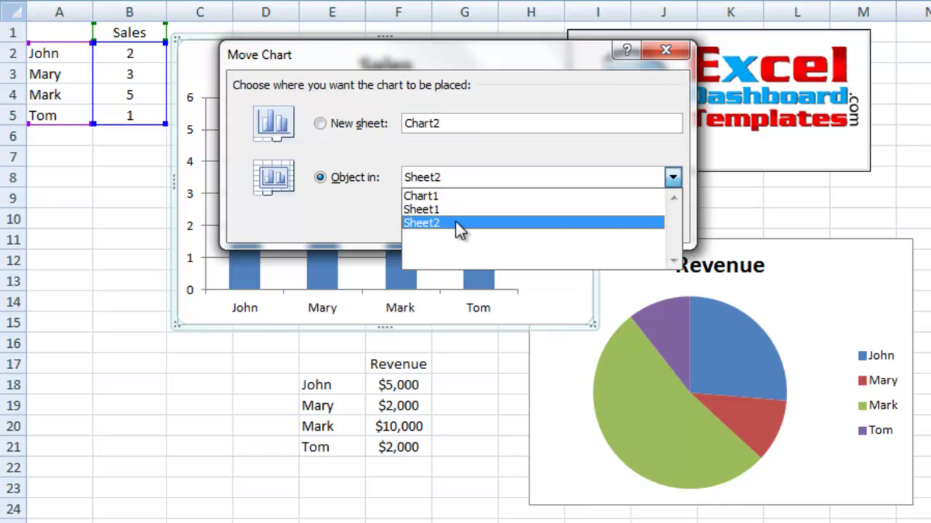
pyautogui.click(419, 222)
pyautogui.click(431, 180)
pyautogui.click(433, 195)
# Move the Sales chart to a new sheet named Chart2 and shrink it within the page.
pyautogui.click(349, 123)
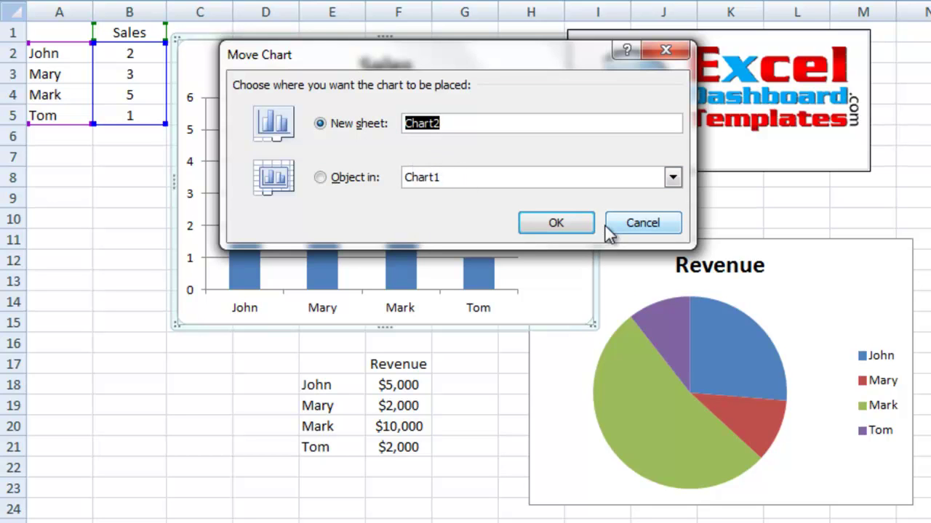
pyautogui.click(560, 224)
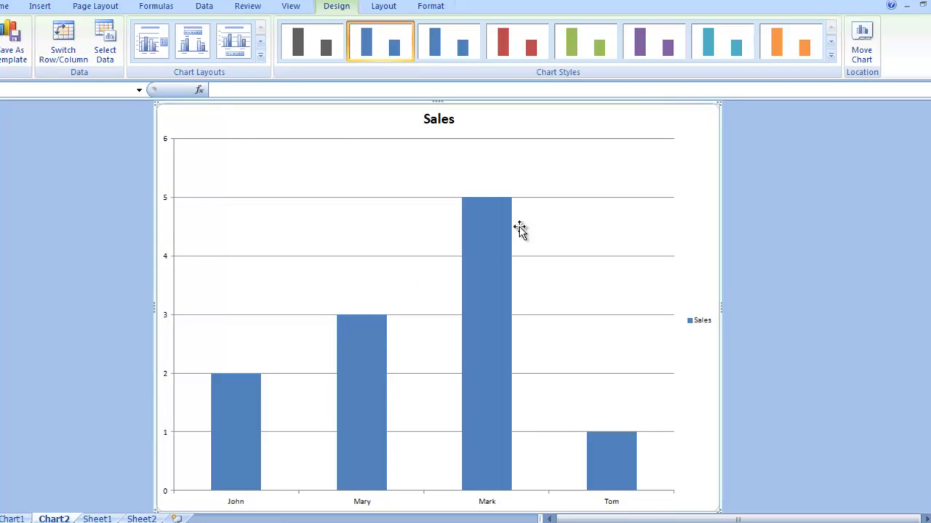
pyautogui.moveTo(158, 106); pyautogui.dragTo(213, 122)
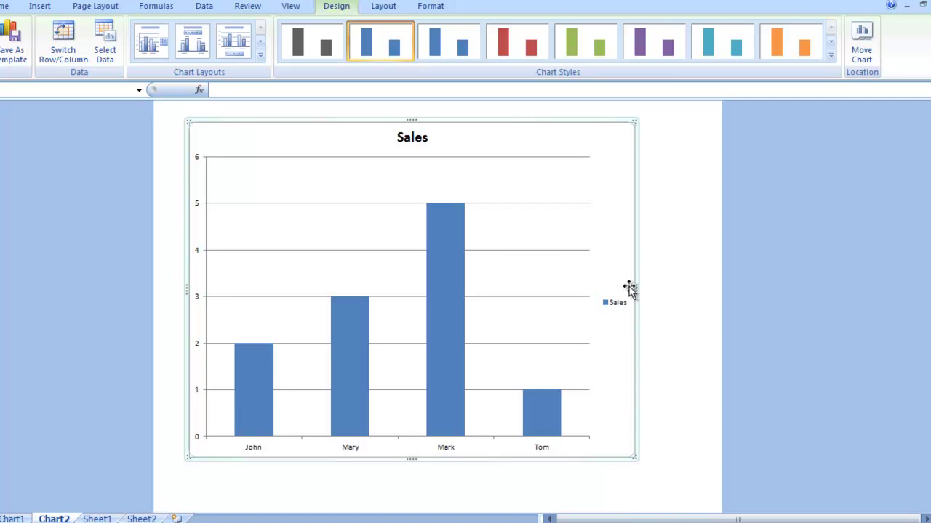
pyautogui.click(664, 219)
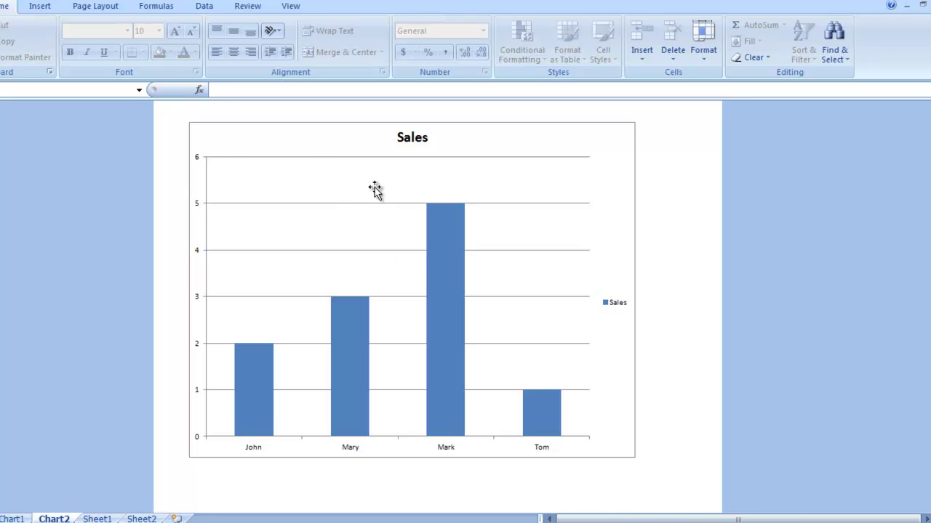
# Examine how the chart on Chart2 is selected and where its Move Chart command is found.
pyautogui.click(211, 135)
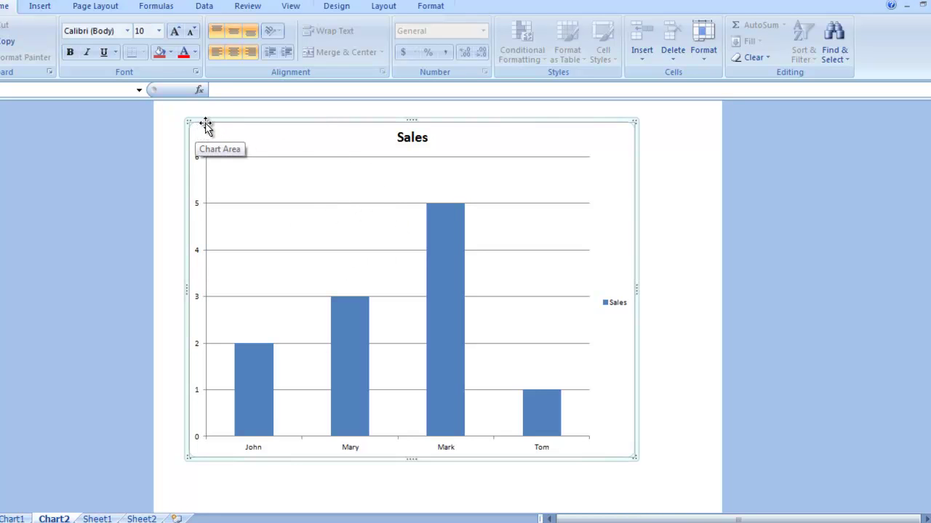
pyautogui.click(211, 117)
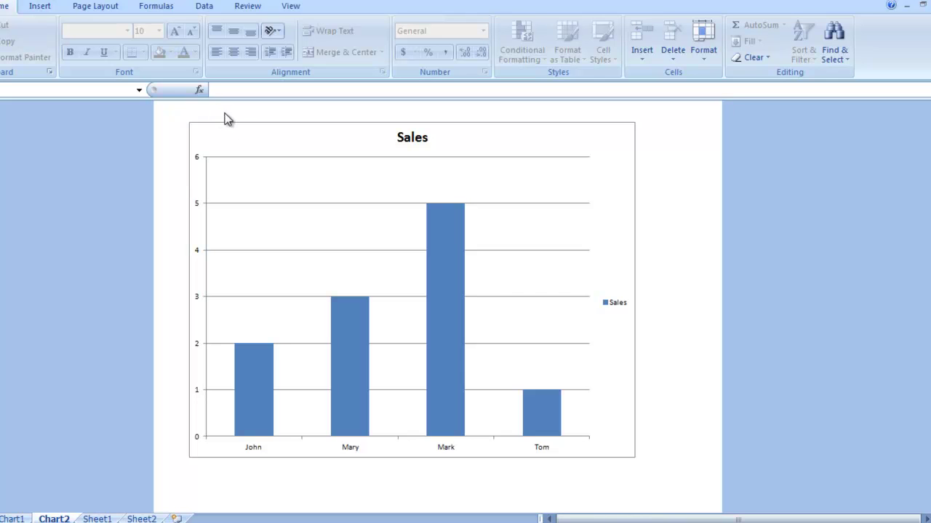
pyautogui.click(230, 123)
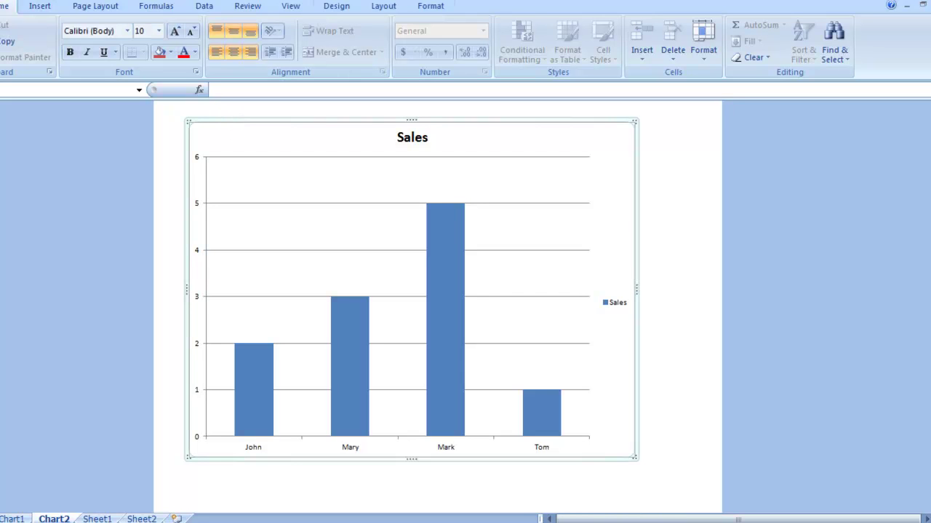
pyautogui.click(349, 6)
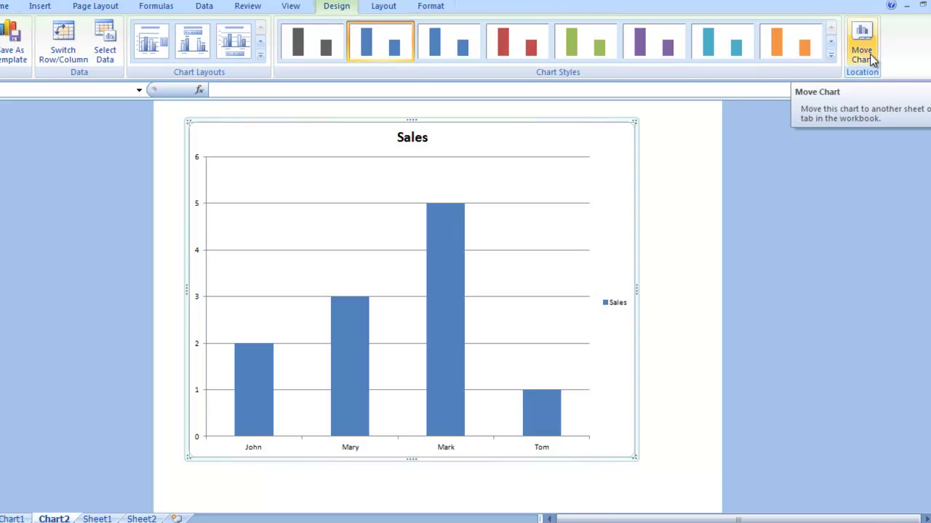
pyautogui.click(691, 195)
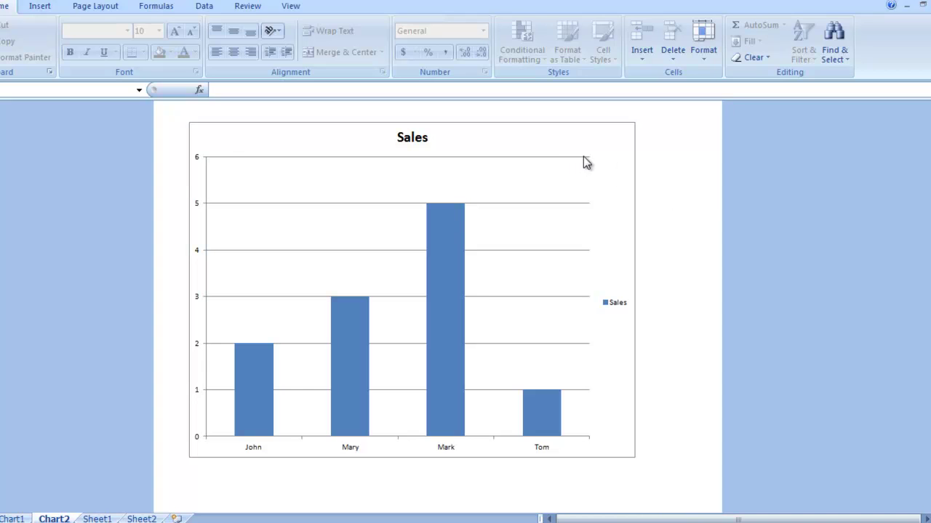
# Compare the context commands offered for the plot area and the chart area of the Sales chart to locate Move Chart.
pyautogui.click(617, 151)
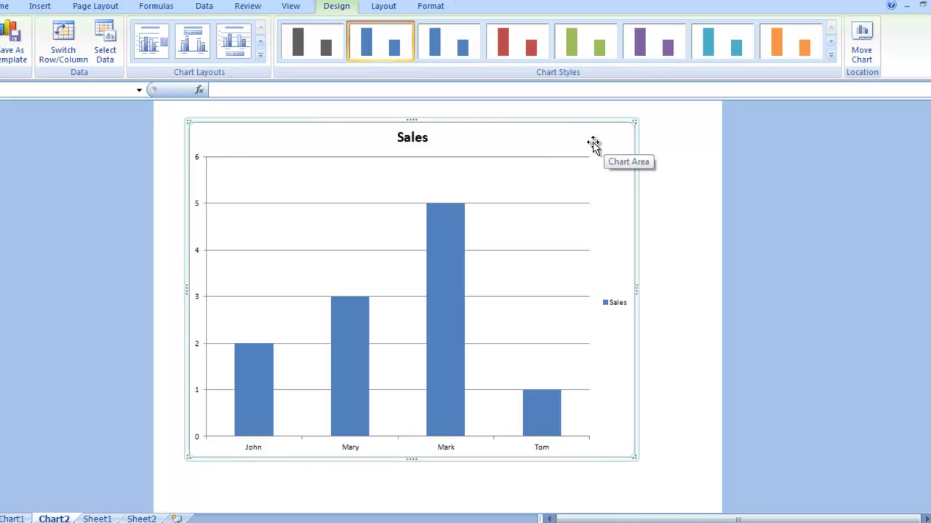
pyautogui.click(445, 210)
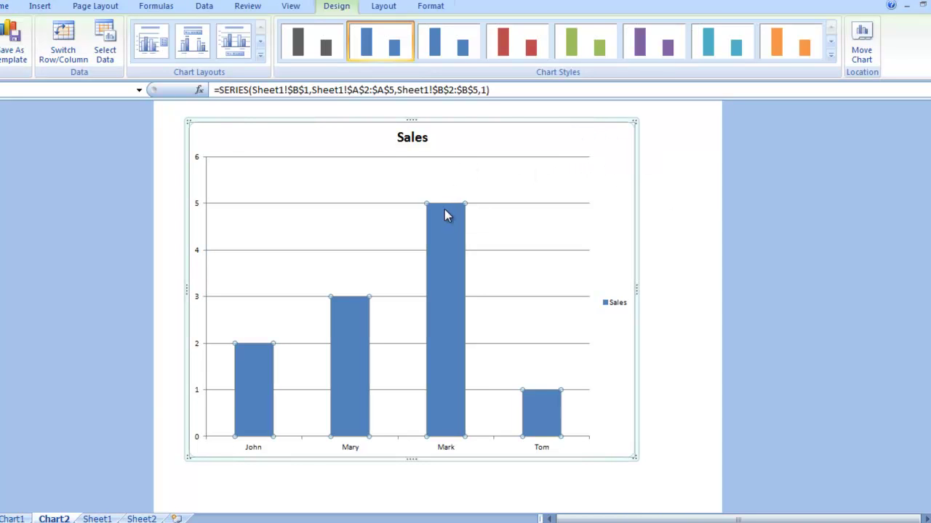
pyautogui.click(337, 177)
pyautogui.rightClick(321, 168)
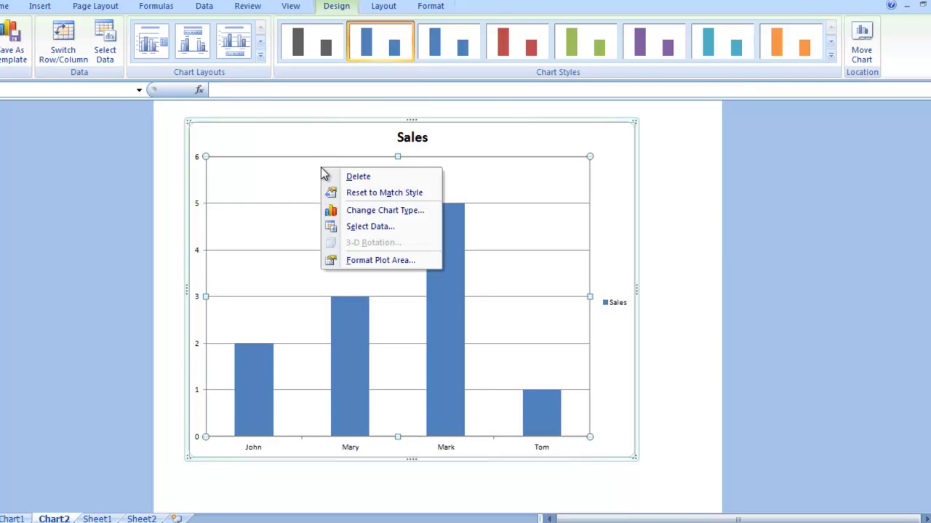
pyautogui.rightClick(301, 169)
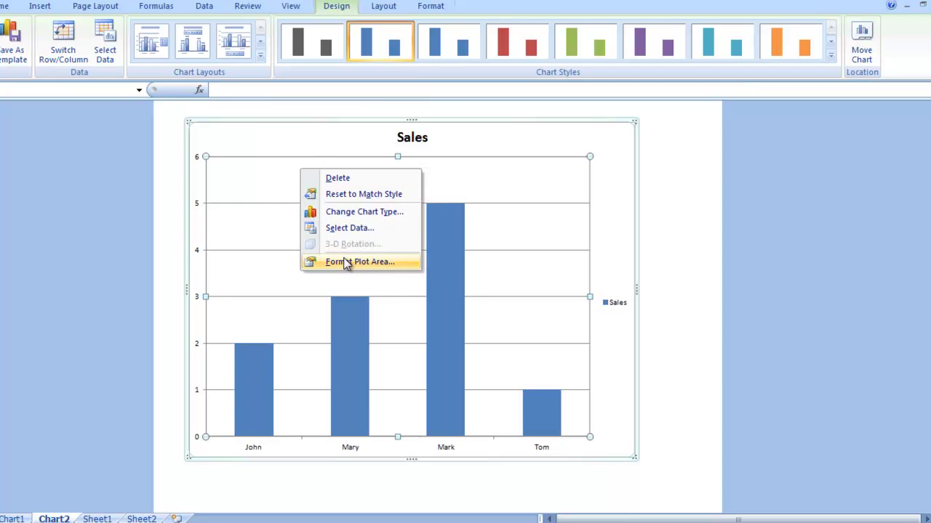
pyautogui.click(610, 144)
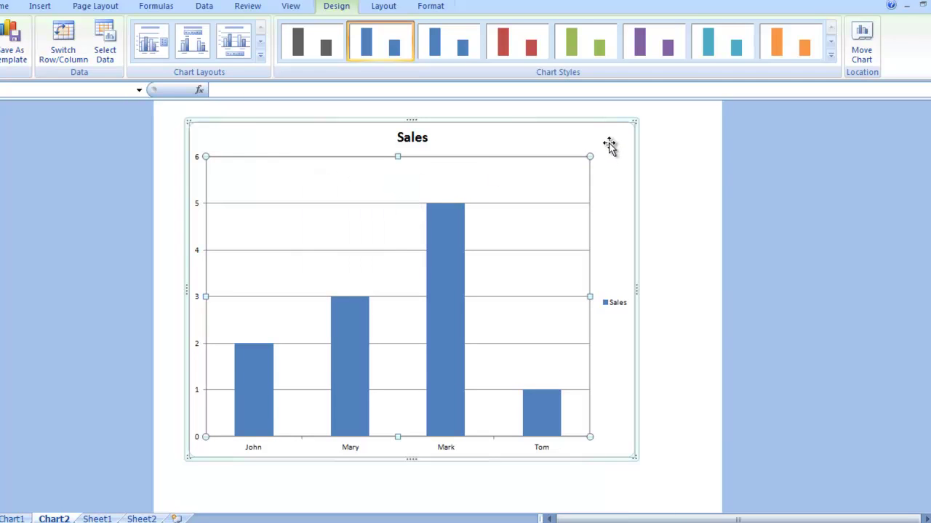
pyautogui.click(608, 141)
pyautogui.rightClick(602, 144)
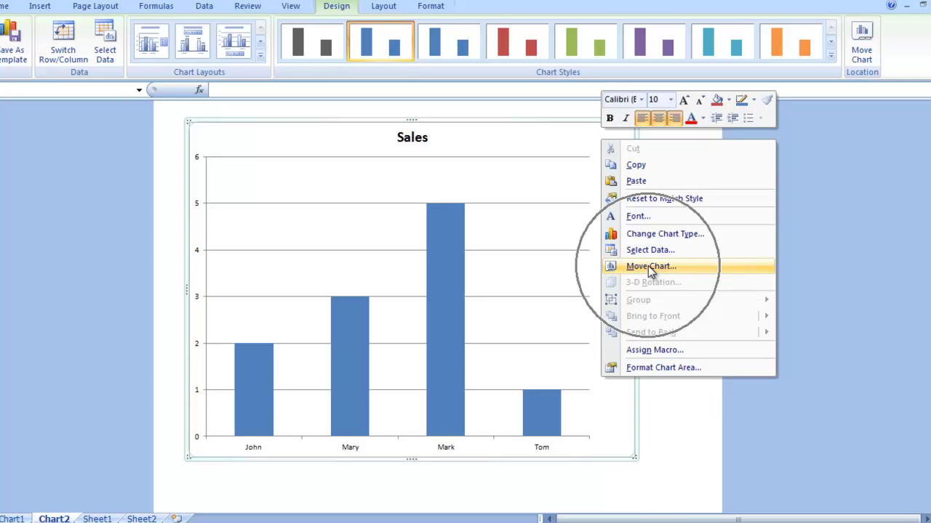
pyautogui.click(673, 402)
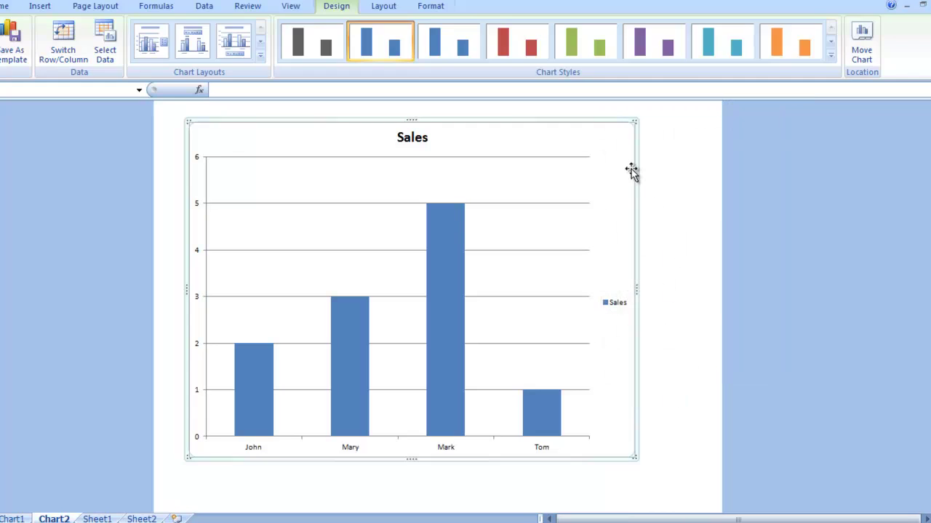
# Go to Sheet1 and move the Revenue pie chart up beside the Sales data, over columns C to H from row 2.
pyautogui.click(651, 155)
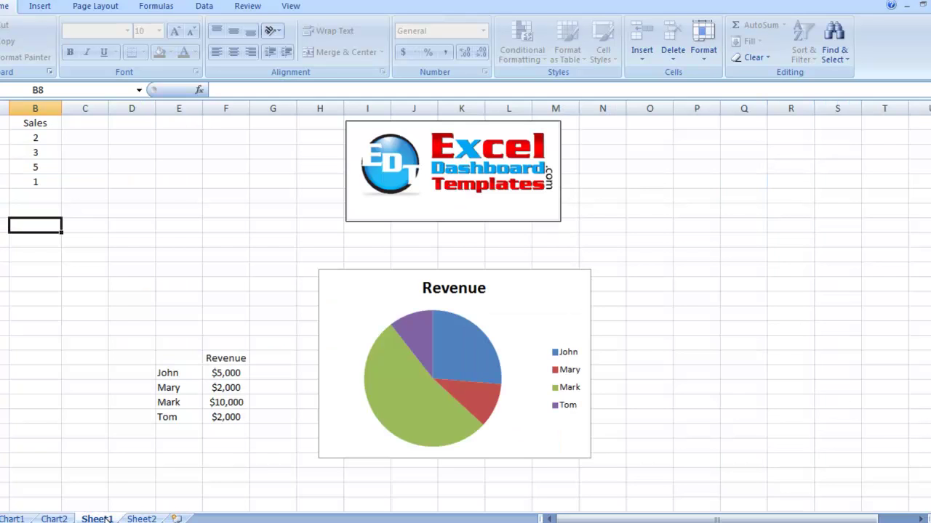
pyautogui.click(367, 301)
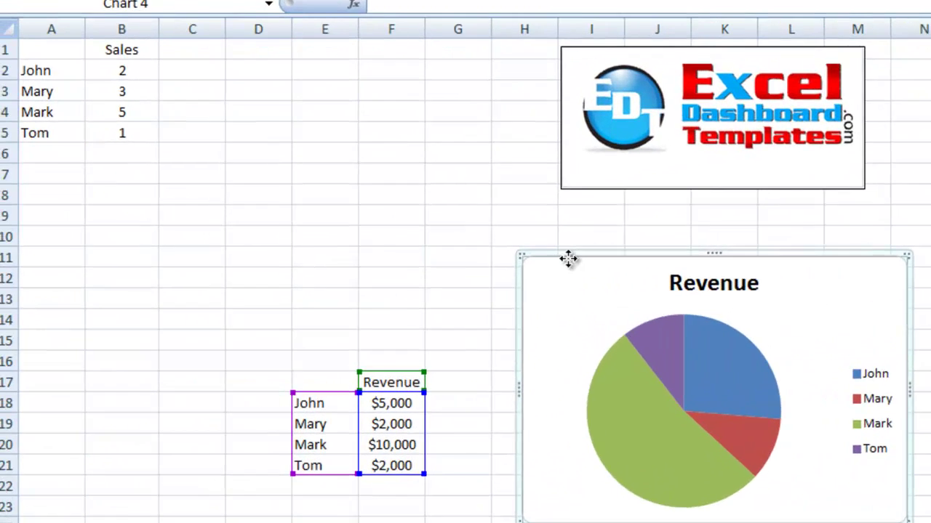
pyautogui.moveTo(568, 259); pyautogui.dragTo(232, 80)
# Examine which context commands the Revenue chart offers for its pie series and for its chart area, including Move Chart.
pyautogui.click(358, 133)
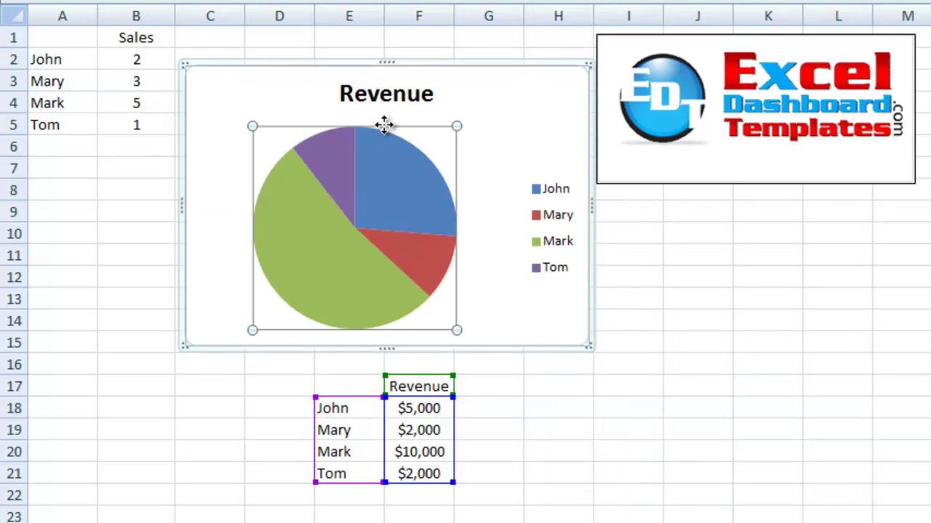
pyautogui.rightClick(401, 145)
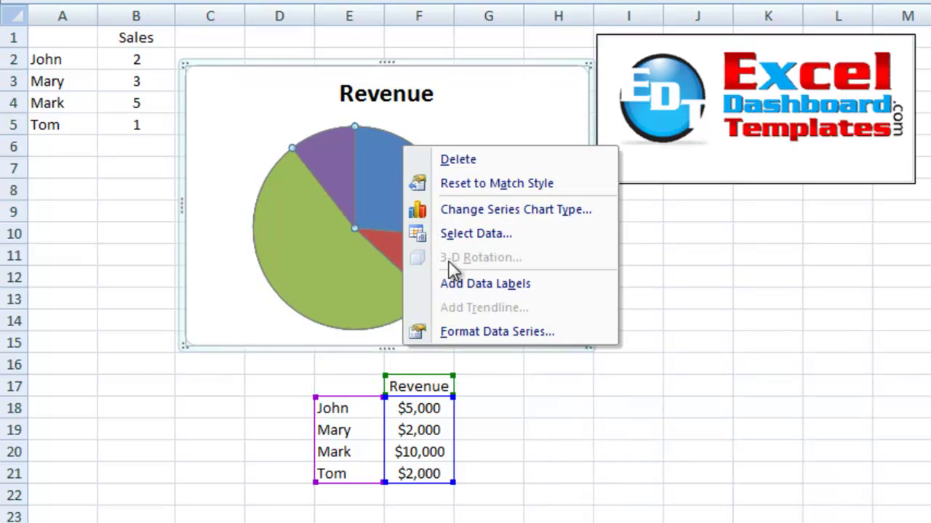
pyautogui.click(487, 102)
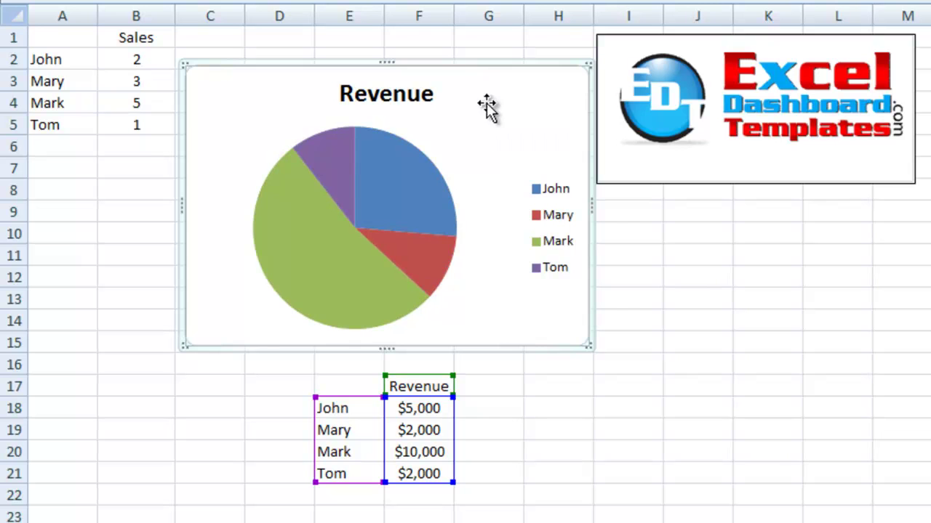
pyautogui.rightClick(525, 103)
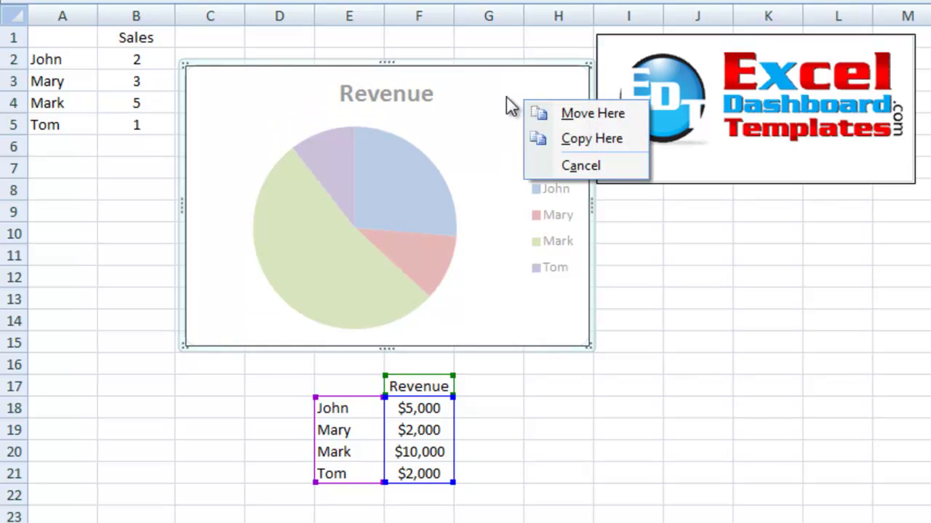
pyautogui.press('Escape')
pyautogui.rightClick(506, 92)
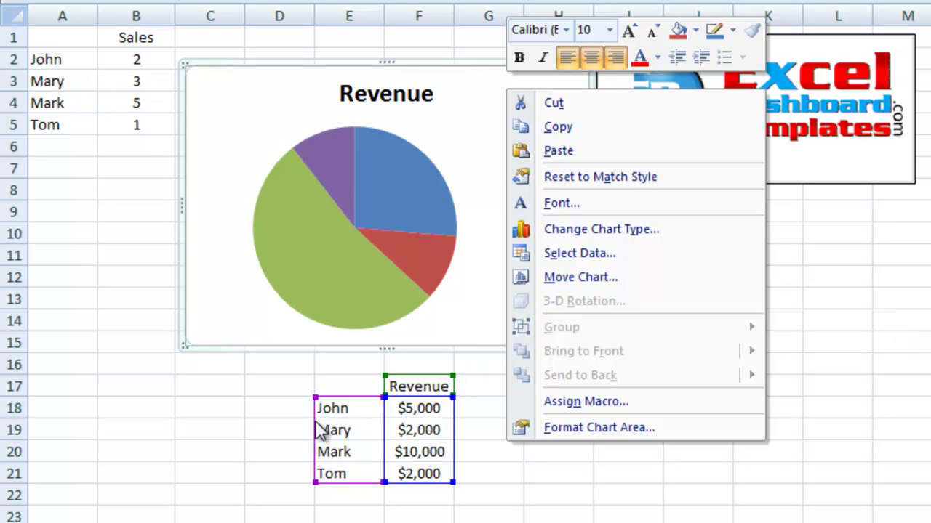
pyautogui.click(106, 170)
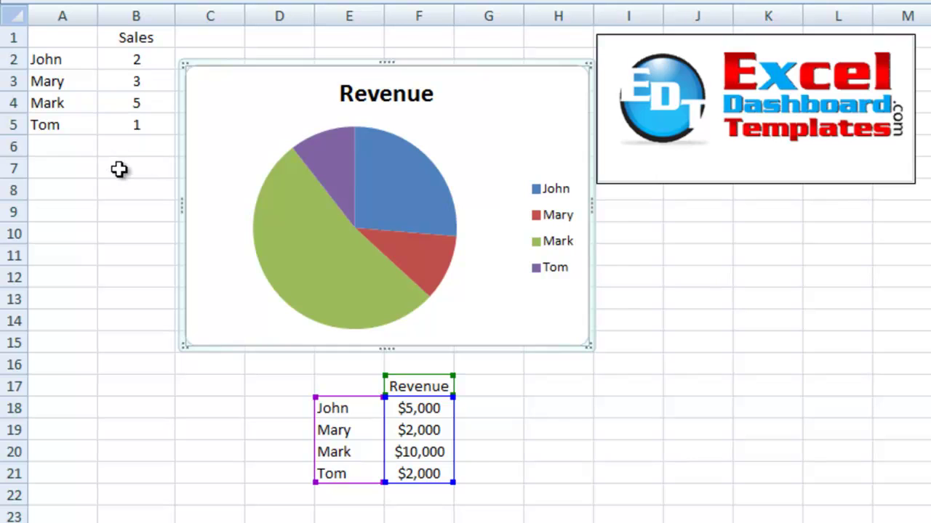
pyautogui.click(62, 166)
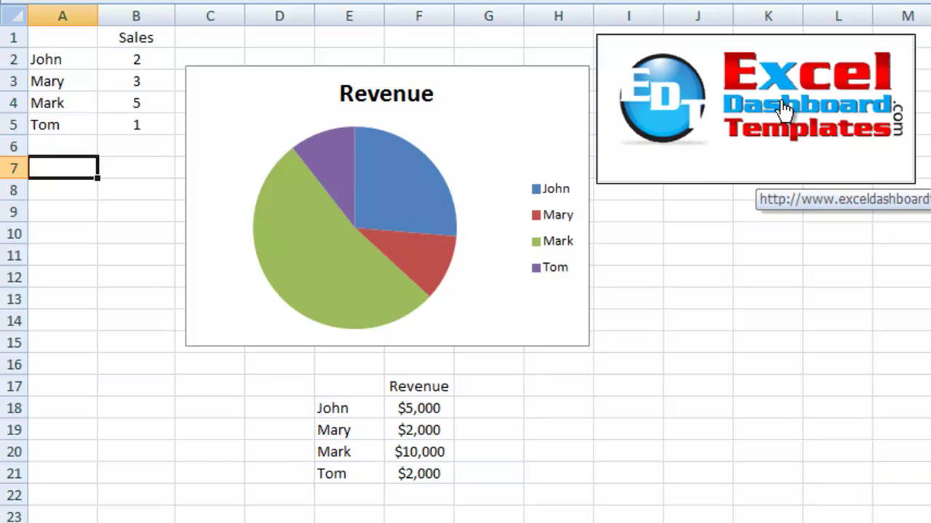
pyautogui.click(765, 151)
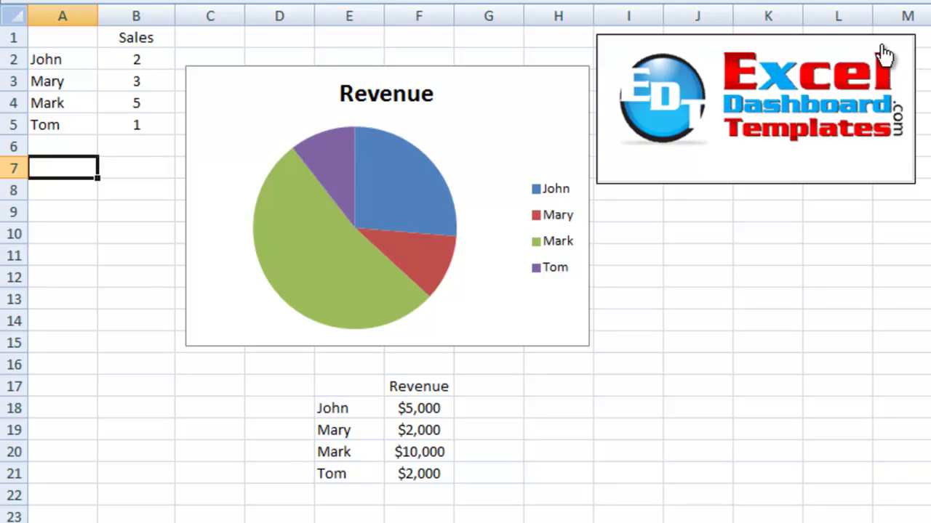
pyautogui.click(713, 79)
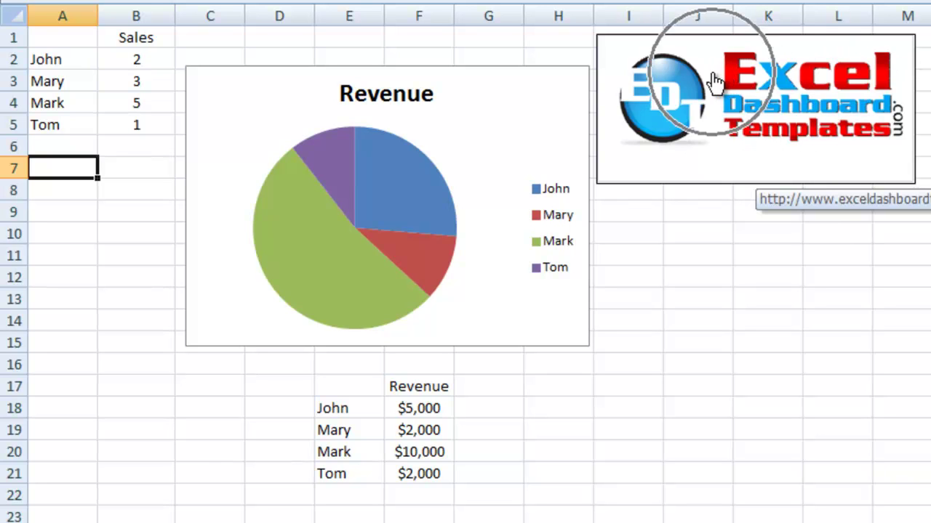
pyautogui.click(737, 160)
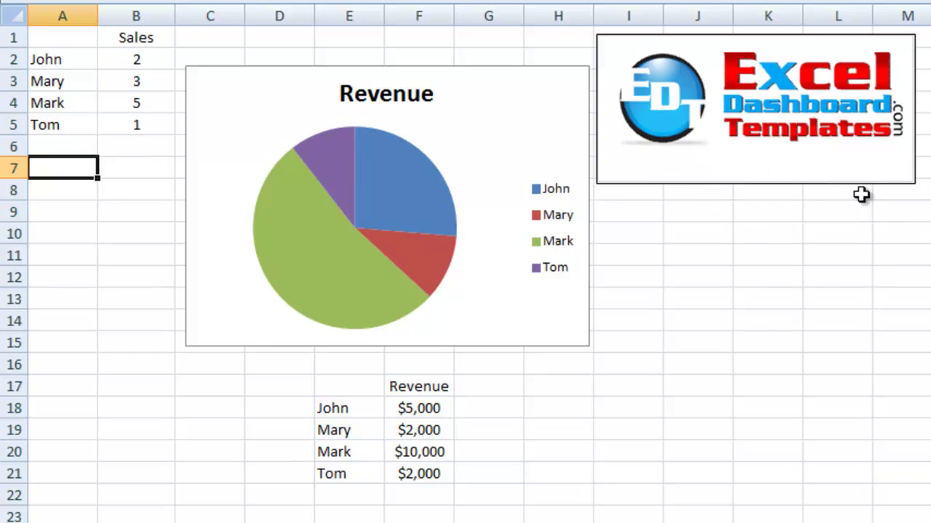